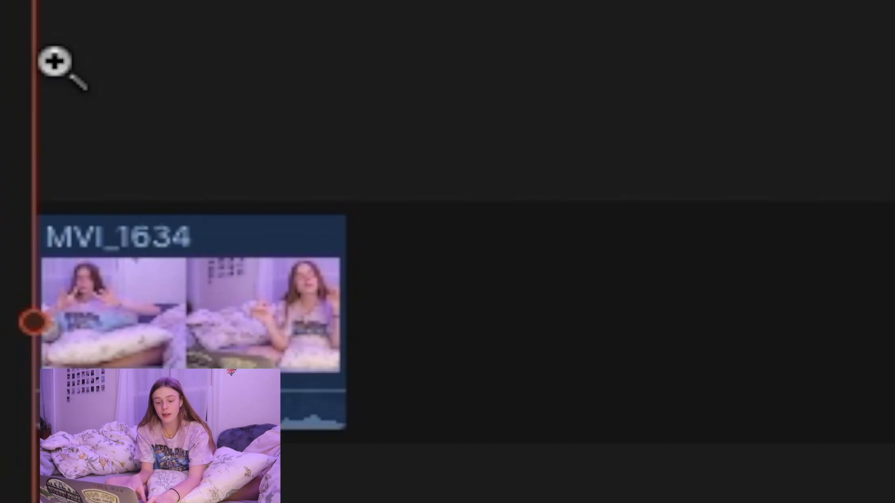
# Step: Enlarge the MVI_1634 clip in the timeline and return to the Select tool with the playhead at the clip's start
pyautogui.click(41, 322)
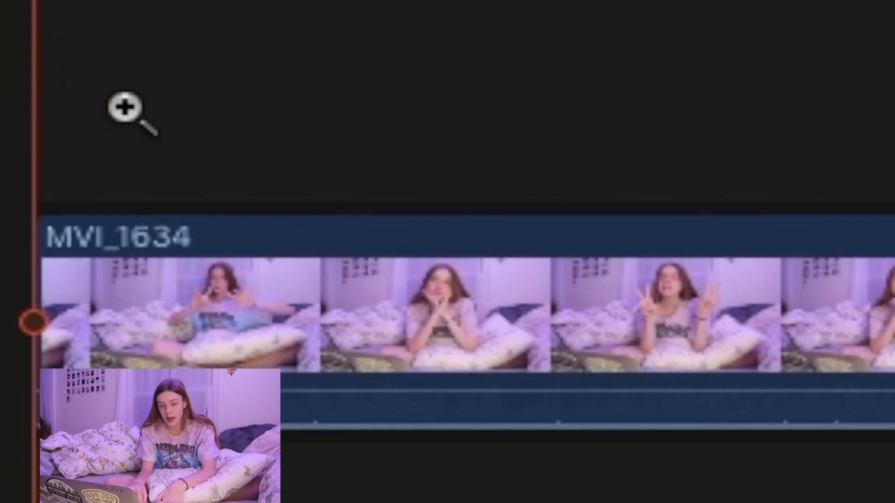
pyautogui.click(125, 104)
pyautogui.press('a')
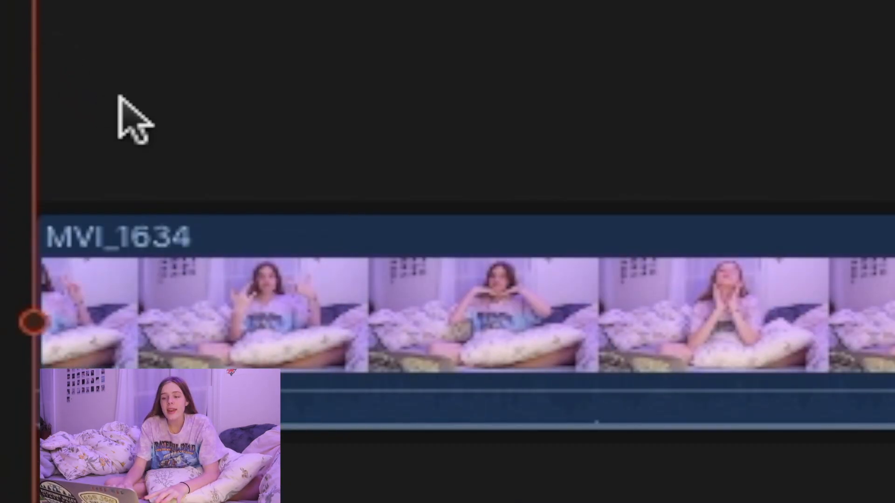
pyautogui.hscroll(1, 125, 104)
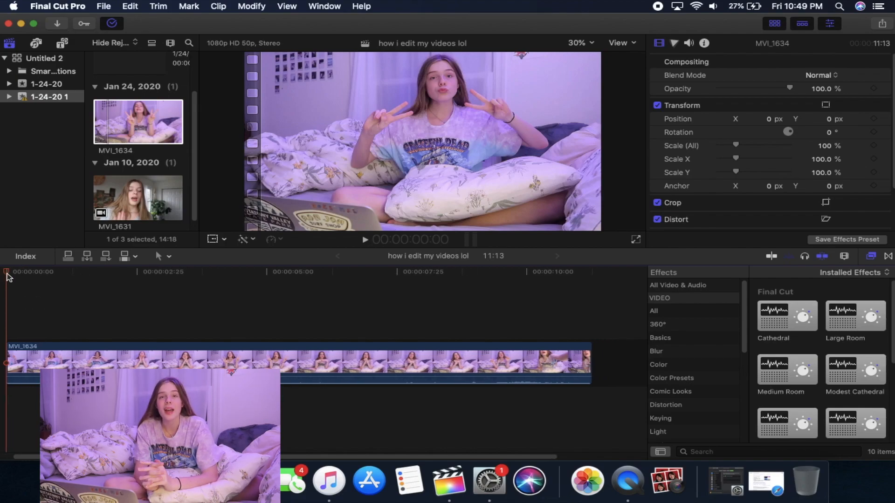
pyautogui.moveTo(7, 276); pyautogui.dragTo(1, 312)
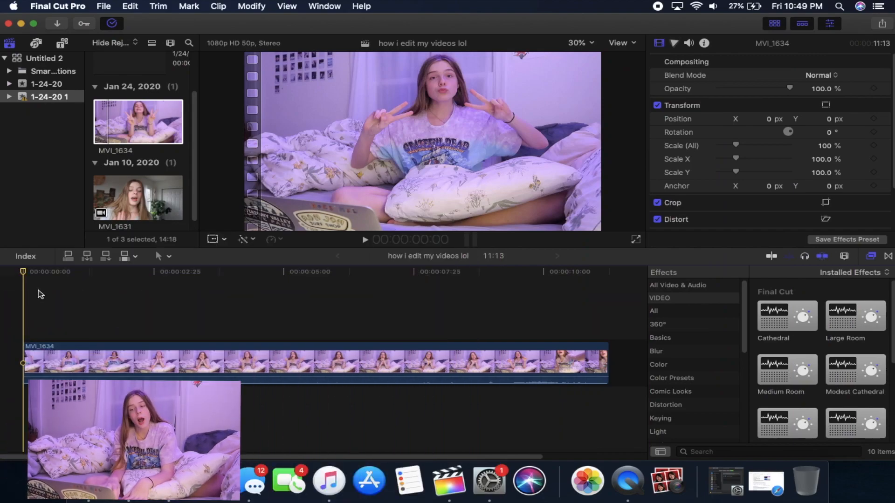
# Step: Try a Ken Burns zoom on MVI_1634 with the start and end frames swapped and the end frame tightened around the face
pyautogui.click(219, 239)
pyautogui.click(235, 265)
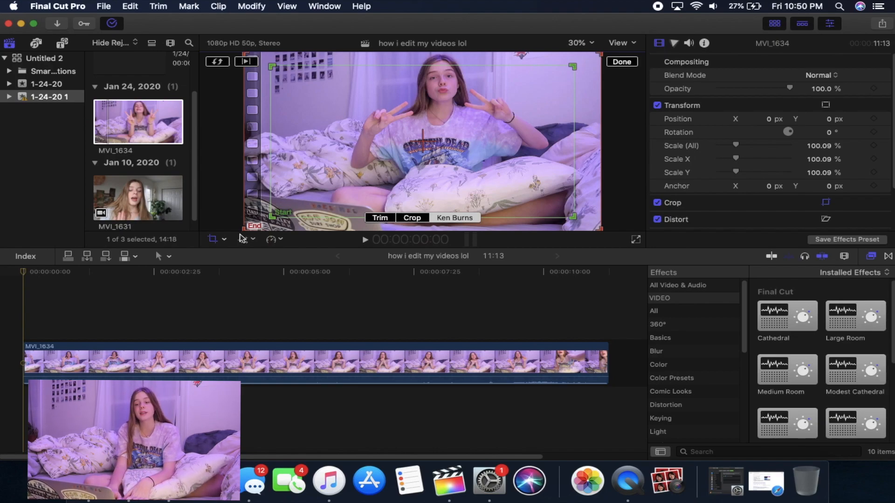
pyautogui.click(215, 61)
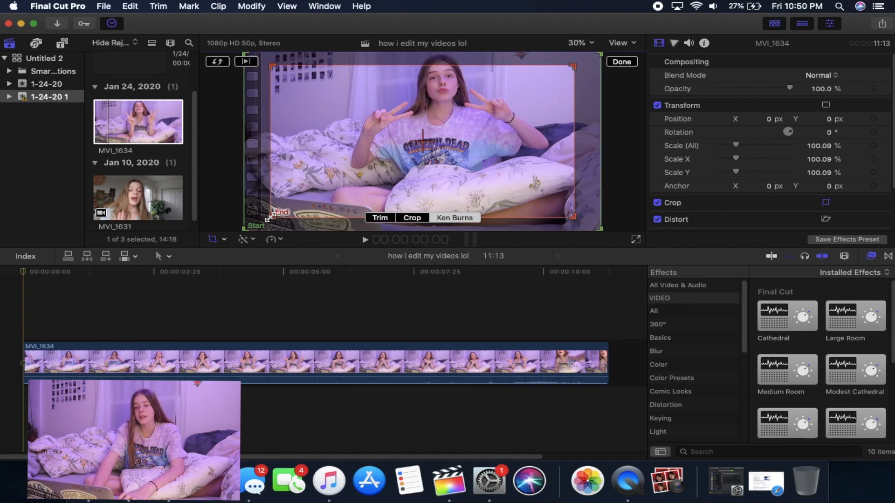
pyautogui.moveTo(271, 216); pyautogui.dragTo(443, 82)
pyautogui.press('Return')
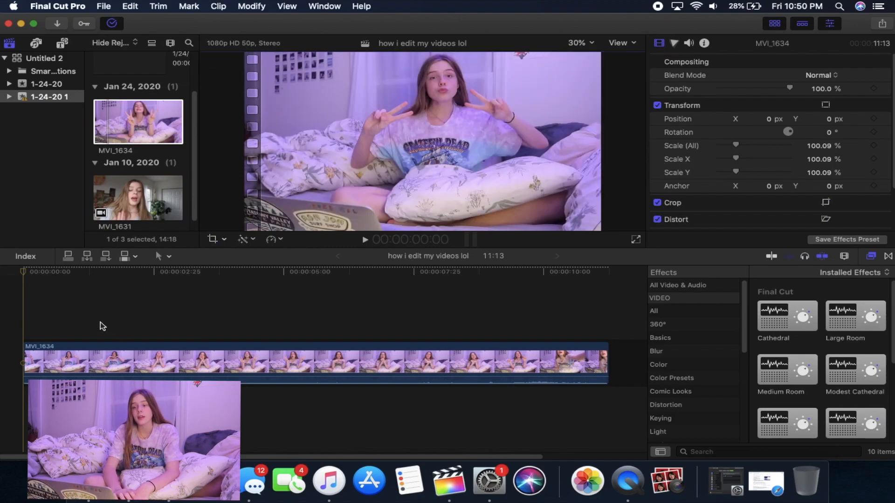
pyautogui.press('space')
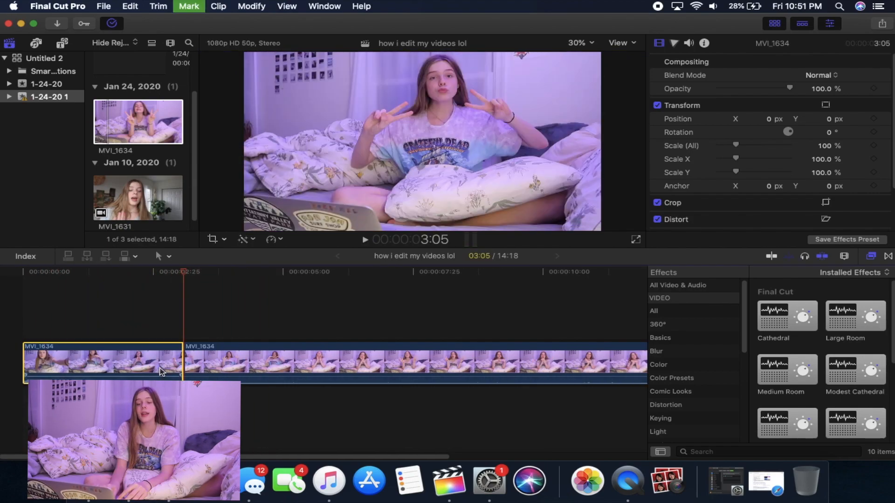
pyautogui.press('Delete')
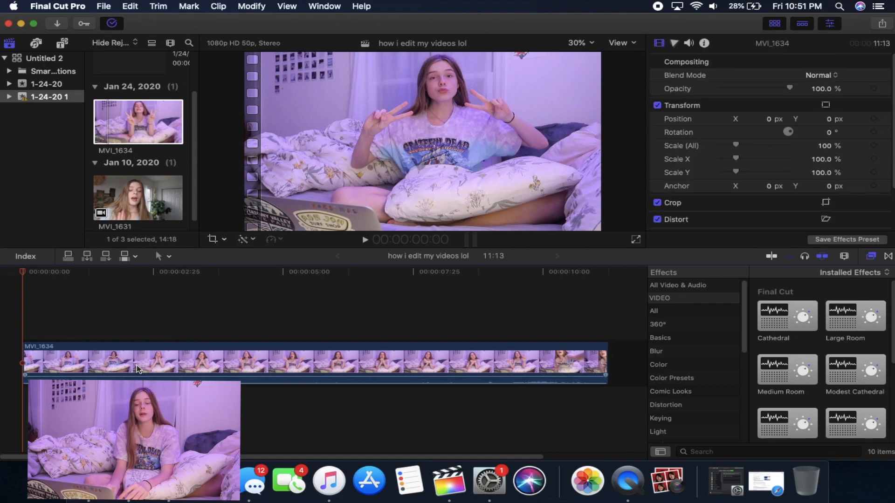
# Step: Try cropping MVI_1634 to a tighter frame around the face and shoulders, and scrub through the cropped clip
pyautogui.click(133, 371)
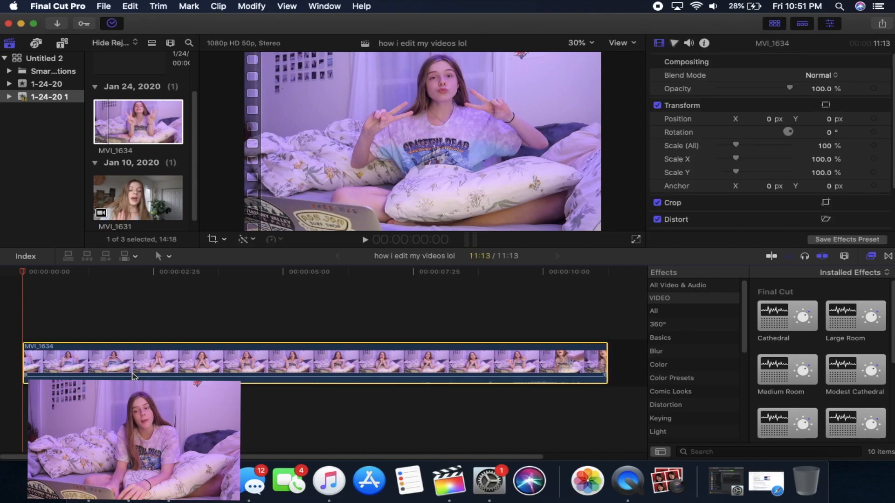
pyautogui.click(214, 239)
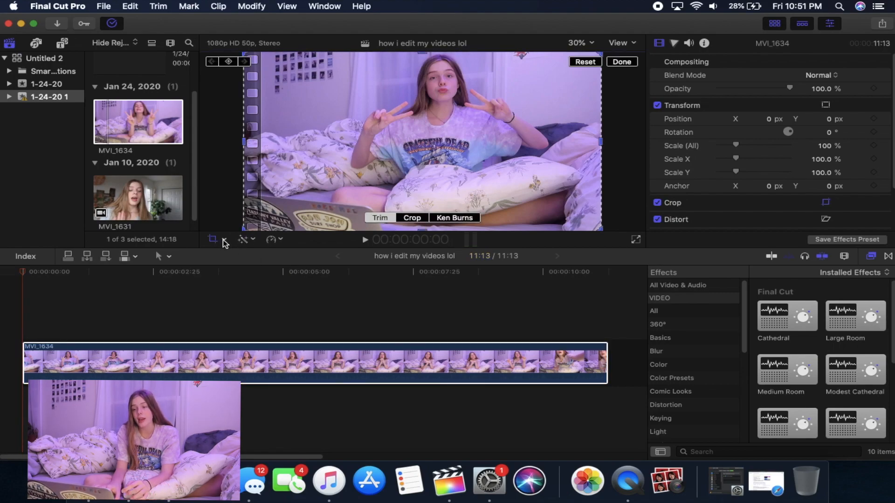
pyautogui.click(224, 239)
pyautogui.click(248, 265)
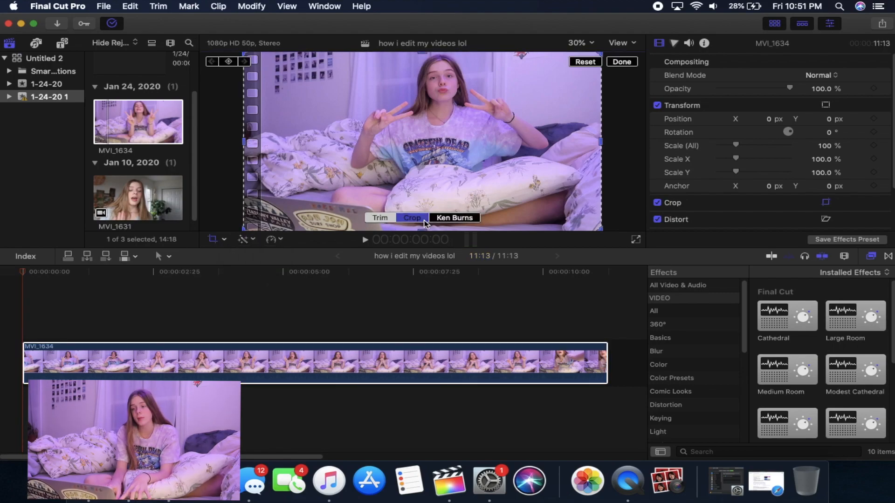
pyautogui.moveTo(601, 229); pyautogui.dragTo(457, 108)
pyautogui.press('Return')
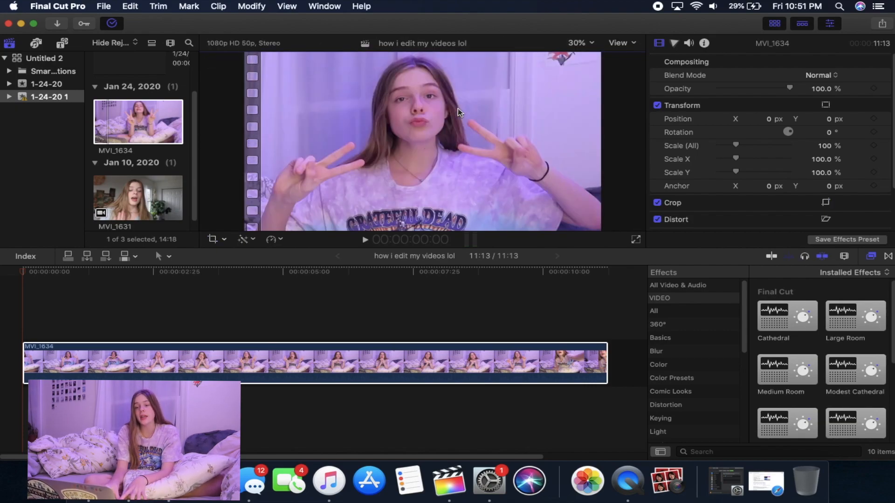
pyautogui.moveTo(23, 275); pyautogui.dragTo(128, 274)
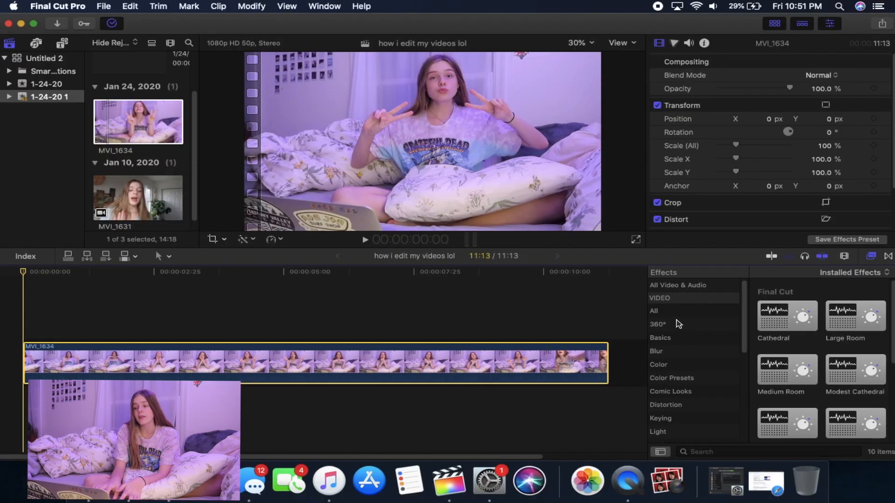
# Step: Apply the Earthquake distortion effect to MVI_1634 with an amount of about 28.4 and play the clip back
pyautogui.scroll(-3, 679, 324)
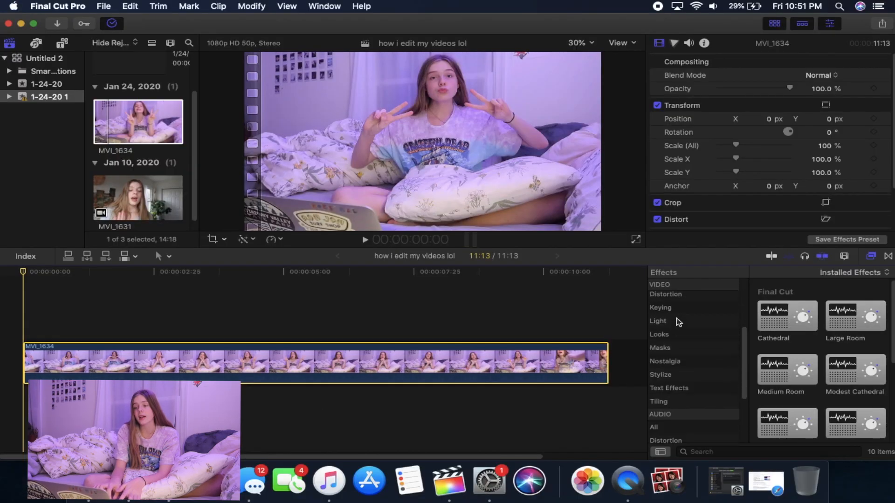
pyautogui.scroll(1, 677, 330)
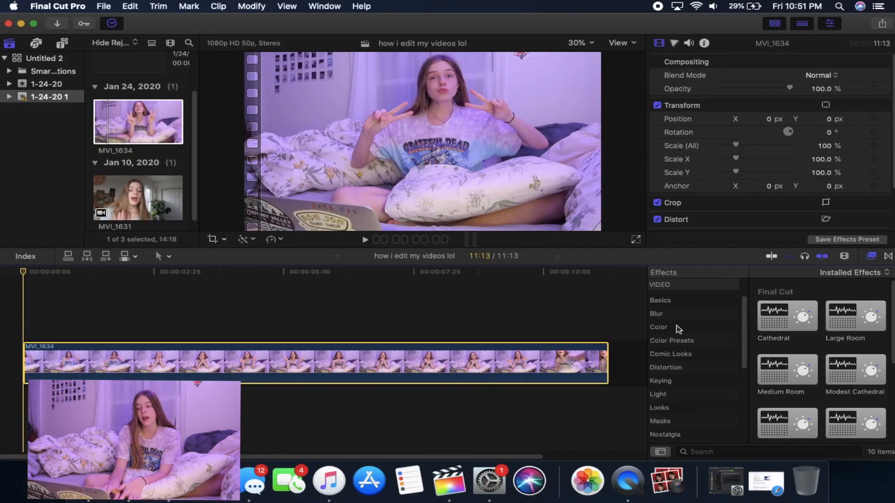
pyautogui.scroll(1, 679, 329)
pyautogui.click(666, 374)
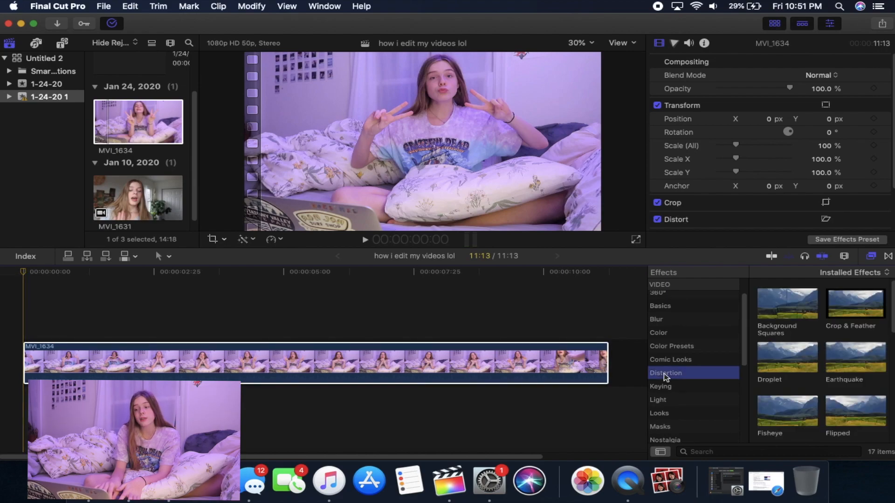
pyautogui.scroll(-2, 833, 345)
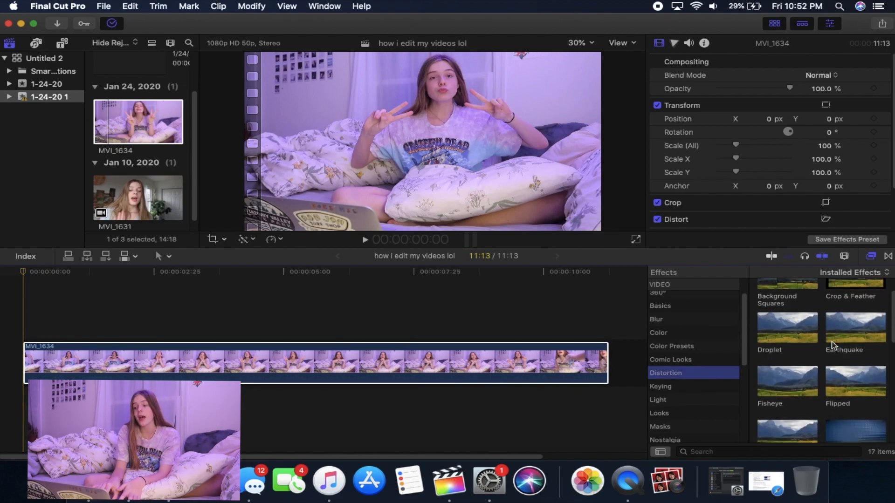
pyautogui.moveTo(857, 340); pyautogui.dragTo(280, 363)
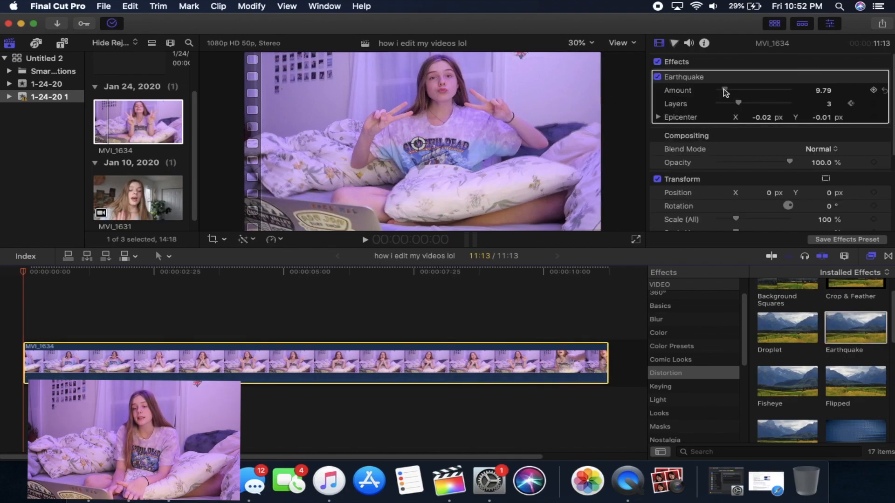
pyautogui.moveTo(724, 90); pyautogui.dragTo(737, 96)
pyautogui.press('space')
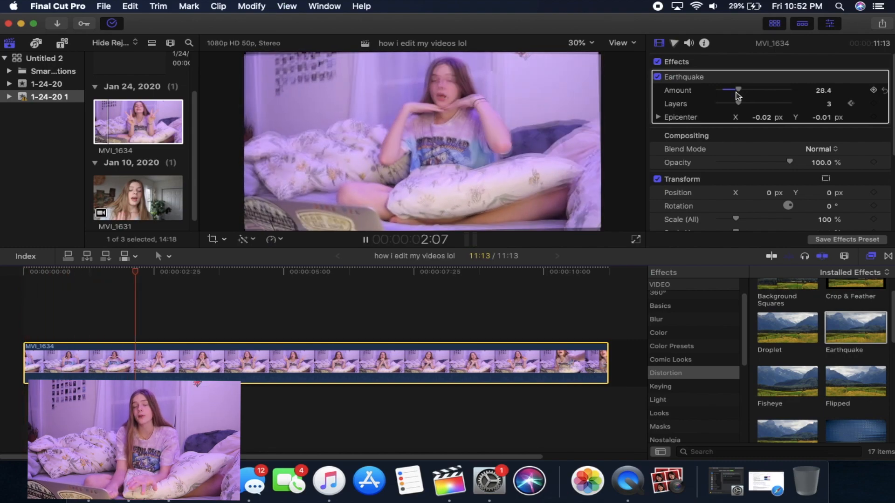
# Step: Try the Fisheye distortion effect on MVI_1634 with its centre moved up to the face
pyautogui.moveTo(787, 381); pyautogui.dragTo(155, 369)
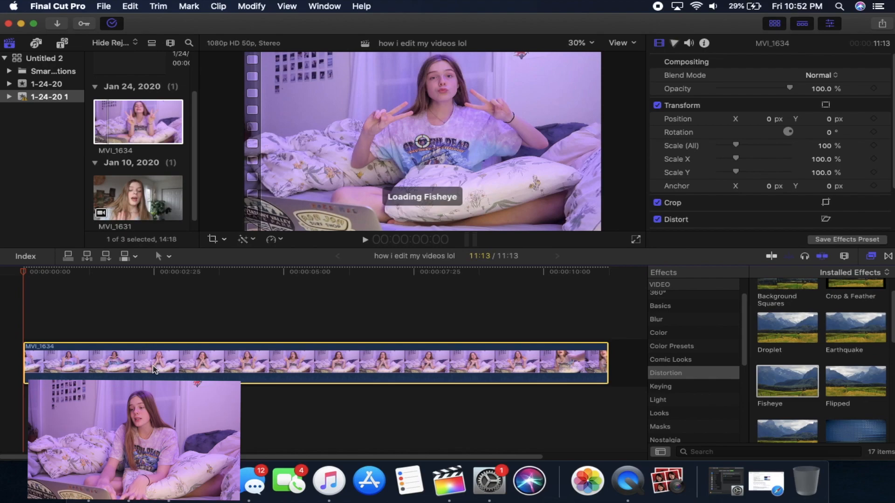
pyautogui.moveTo(422, 147); pyautogui.dragTo(440, 80)
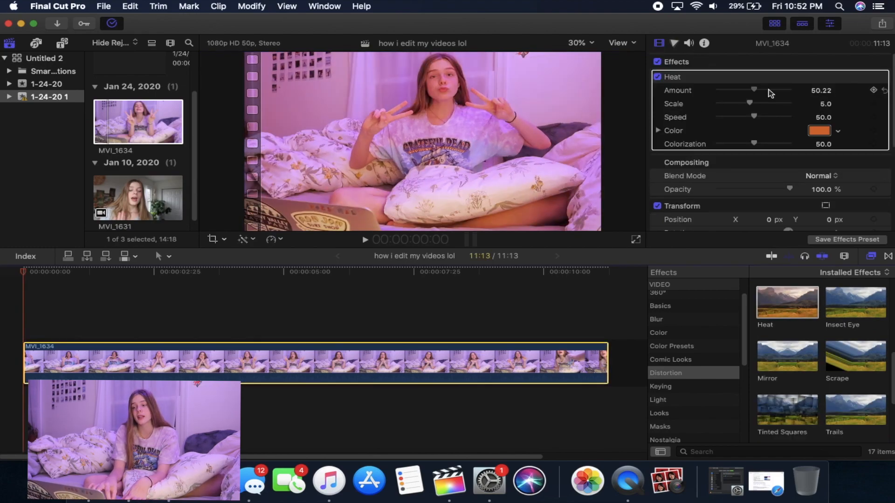
# Step: Try different amounts for the Heat effect, ending at 27.24, and delete the effect from MVI_1634
pyautogui.moveTo(771, 93); pyautogui.dragTo(787, 90)
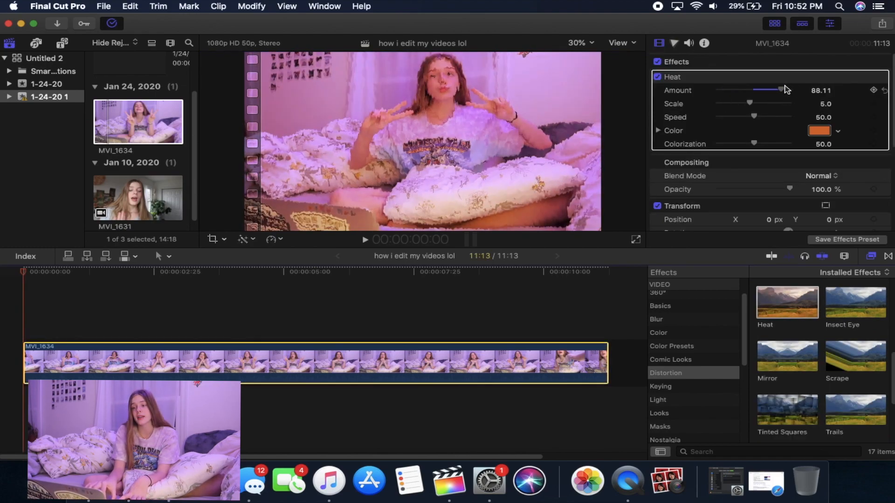
pyautogui.click(680, 77)
pyautogui.press('Delete')
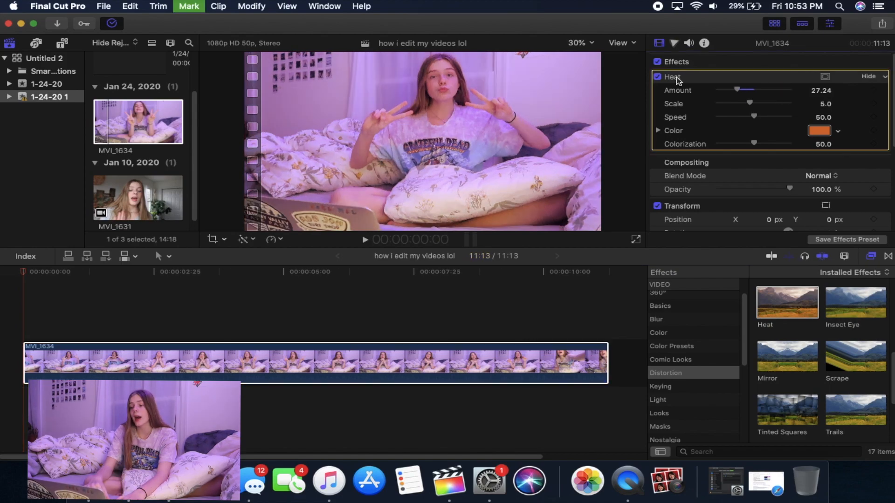
# Step: Try the Underwater distortion effect on MVI_1634, undo it, and clear the Heat effect from the clip
pyautogui.scroll(-5, 829, 422)
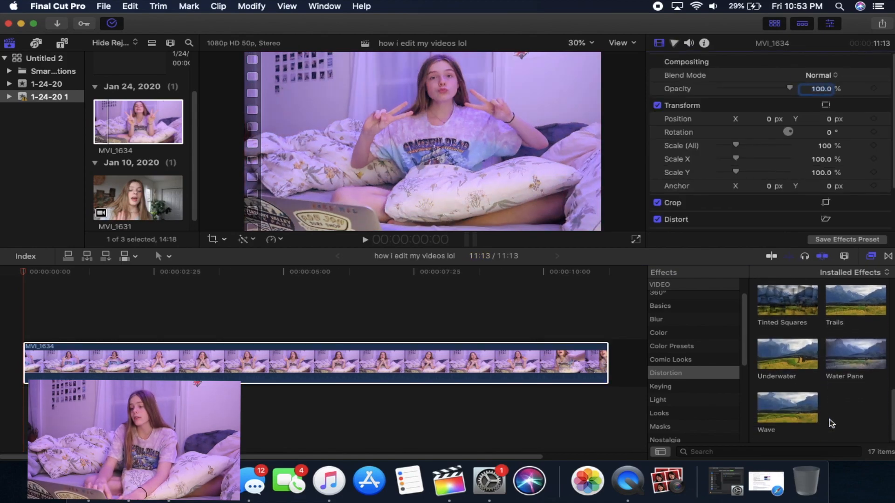
pyautogui.moveTo(805, 378); pyautogui.dragTo(199, 369)
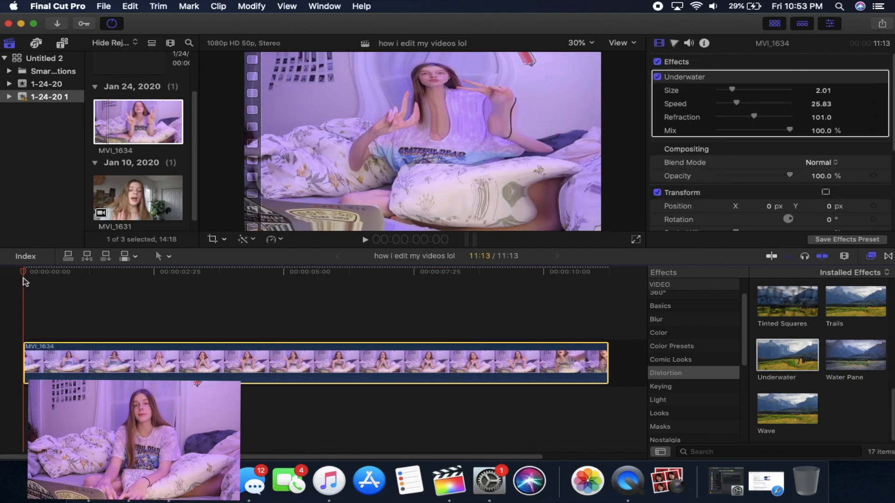
pyautogui.moveTo(23, 279); pyautogui.dragTo(226, 272)
pyautogui.press('super+z')
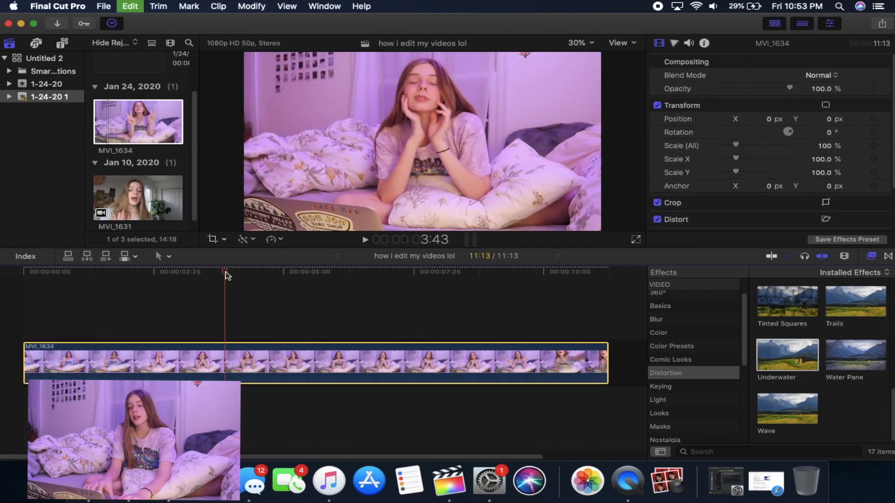
pyautogui.click(725, 80)
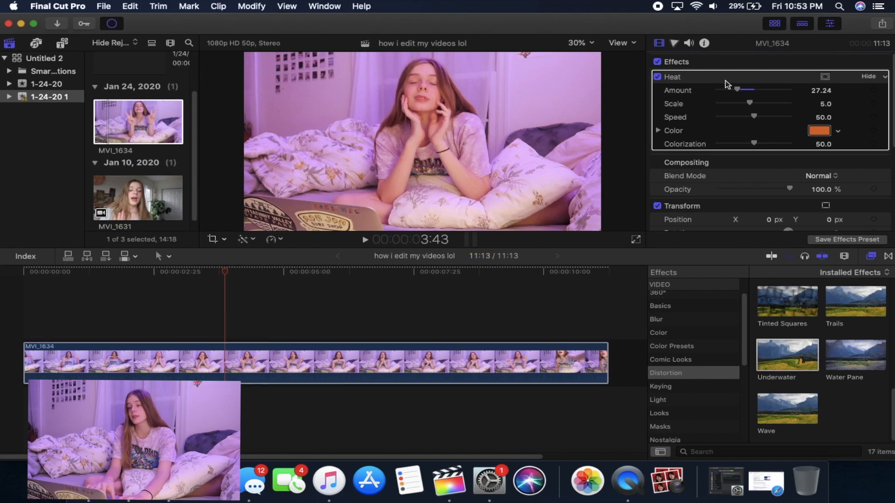
pyautogui.press('Delete')
# Step: Apply the Pitch Correction effect from the Voice audio effects to MVI_1634
pyautogui.scroll(-8, 666, 413)
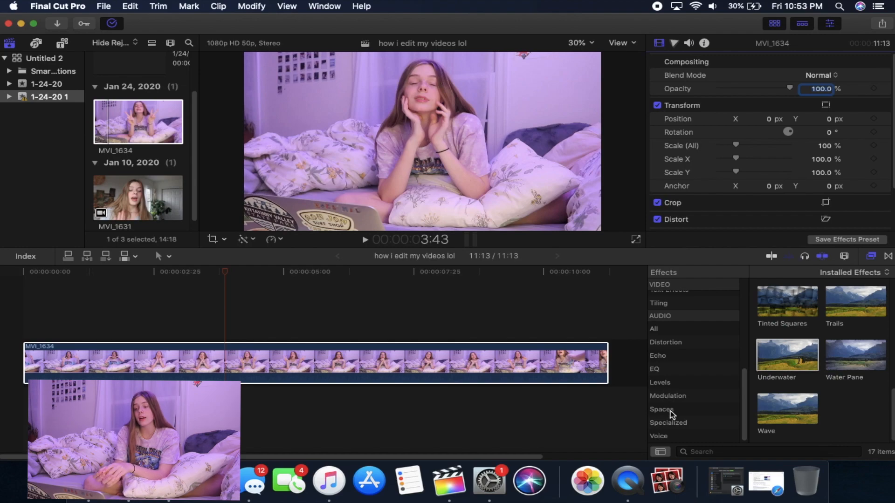
pyautogui.click(671, 410)
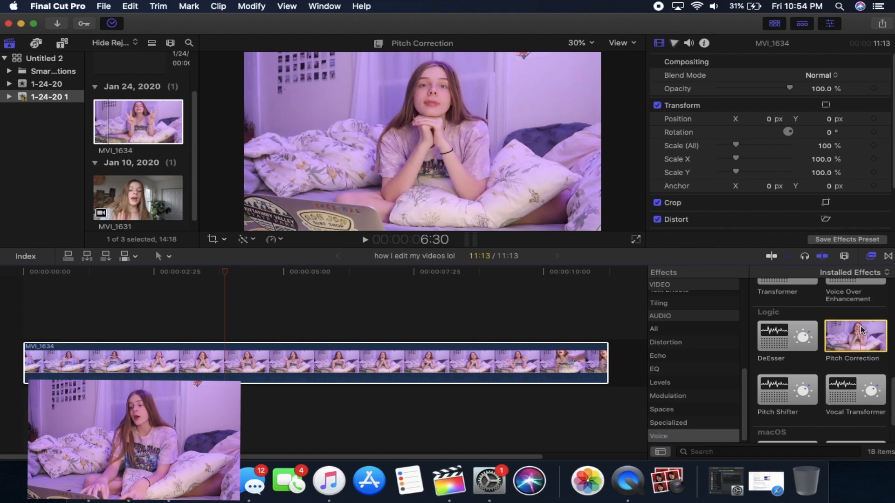
pyautogui.moveTo(856, 336); pyautogui.dragTo(77, 355)
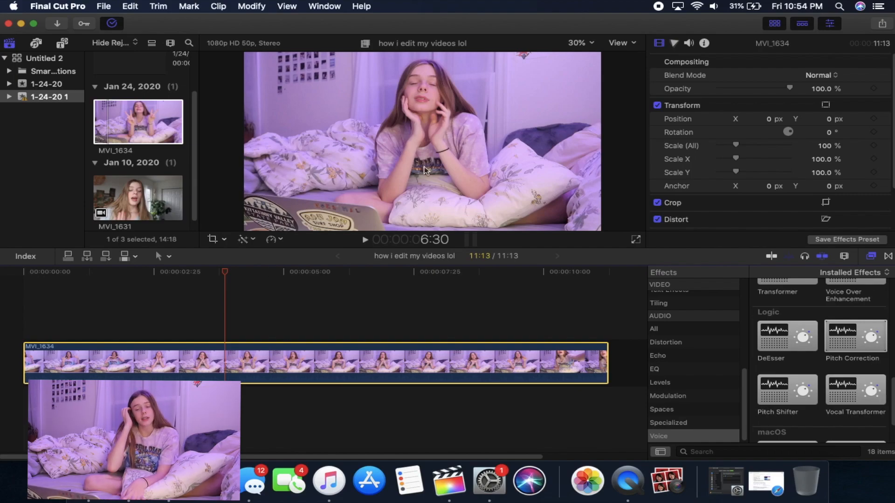
# Step: Show the audio settings of MVI_1634 and open the editor of its Pitch Correction effect
pyautogui.click(694, 43)
pyautogui.click(689, 43)
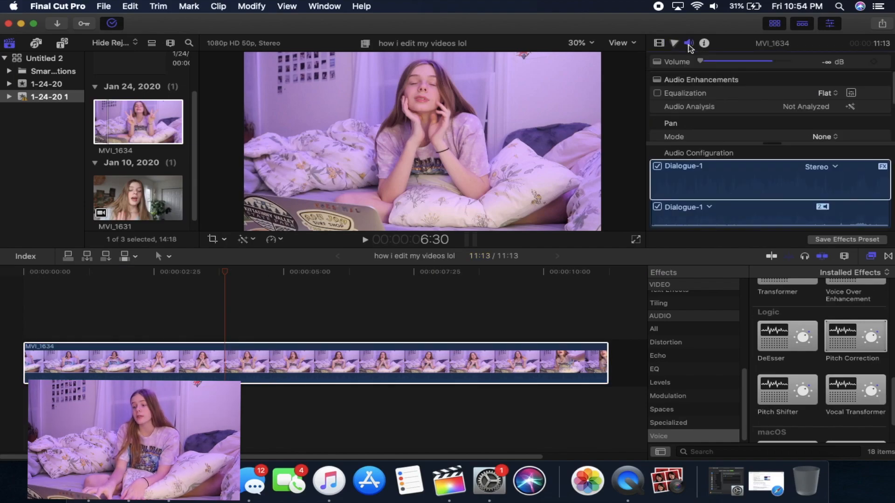
pyautogui.scroll(-5, 726, 116)
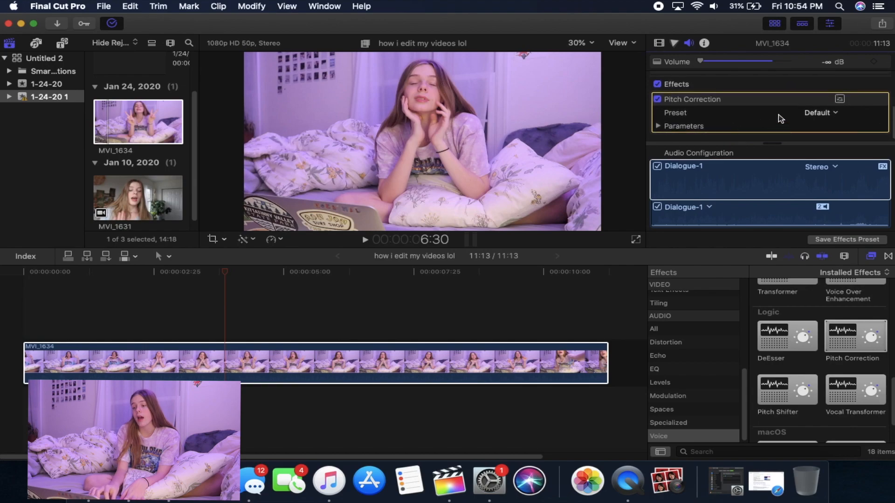
pyautogui.click(840, 100)
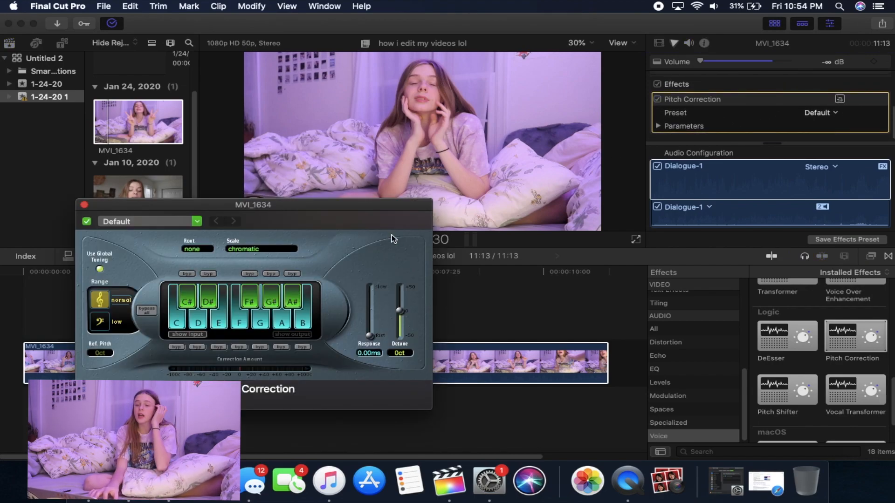
# Step: Switch off the notes C, C#, D, D# and E in Pitch Correction, try F and F# off and on, and return to the video settings
pyautogui.click(275, 275)
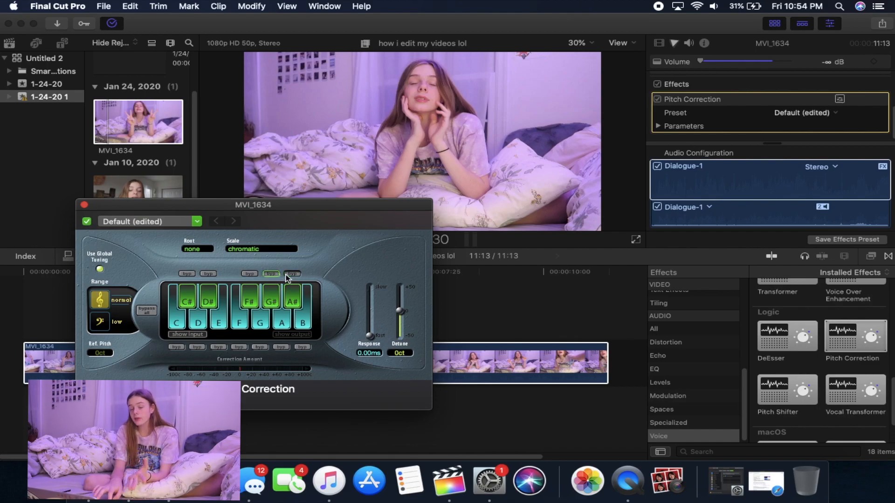
pyautogui.click(185, 310)
pyautogui.click(187, 301)
pyautogui.click(198, 323)
pyautogui.click(208, 301)
pyautogui.click(219, 323)
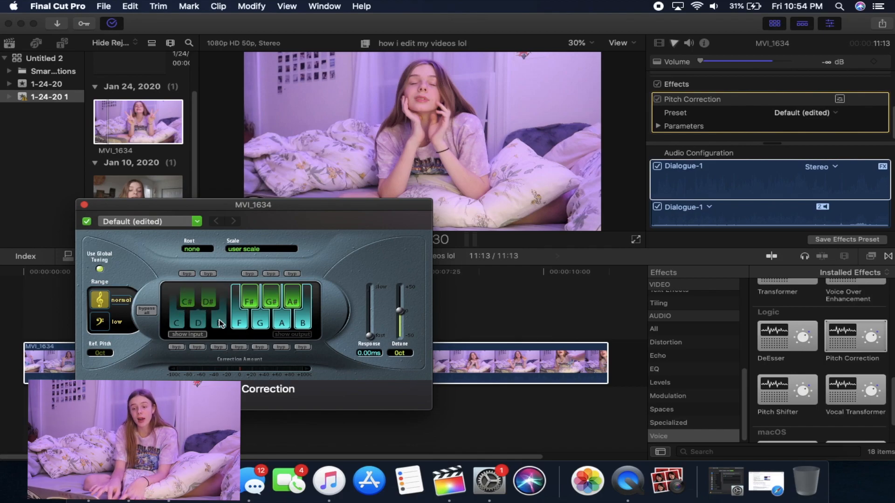
pyautogui.click(249, 301)
pyautogui.click(243, 321)
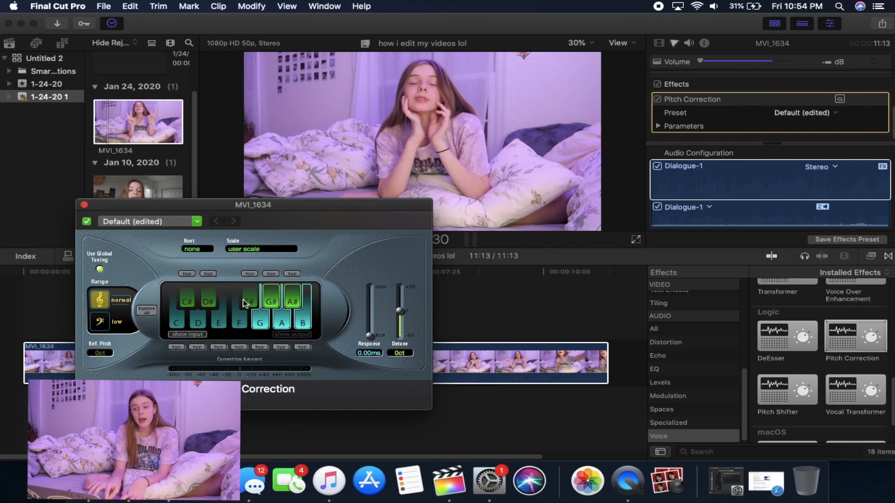
pyautogui.click(243, 303)
pyautogui.click(244, 317)
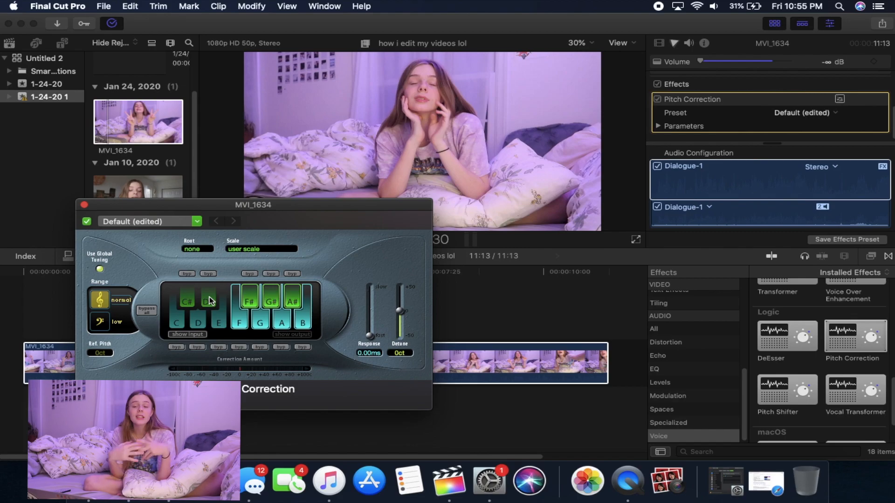
pyautogui.click(659, 43)
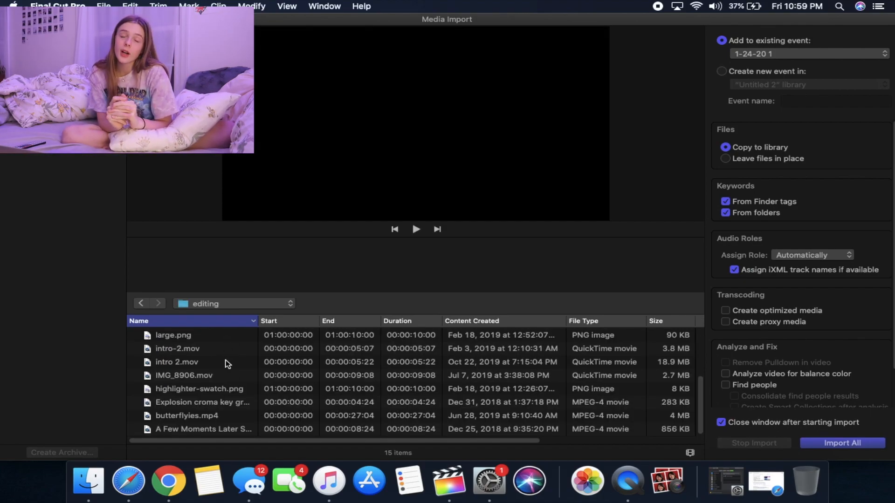
# Step: Preview the A Few Moments Later video in the editing folder and import the Real VHS Green Screen clip into event 1-24-20 1
pyautogui.click(236, 432)
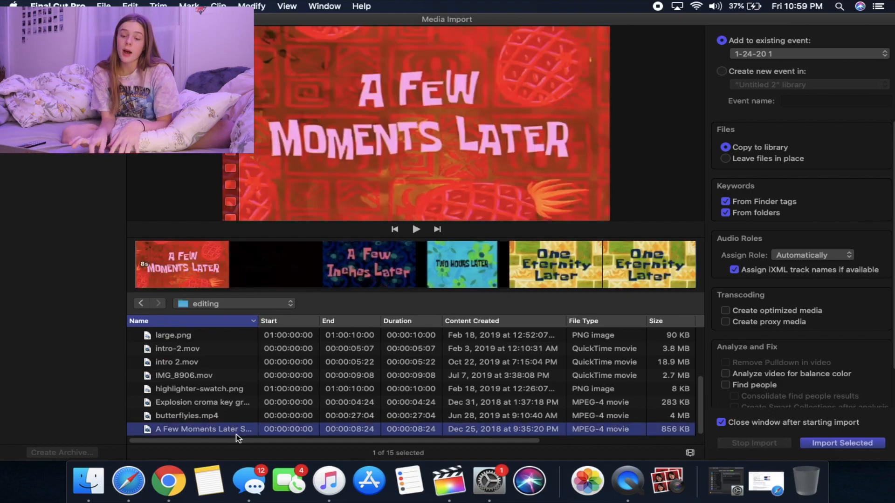
pyautogui.click(146, 255)
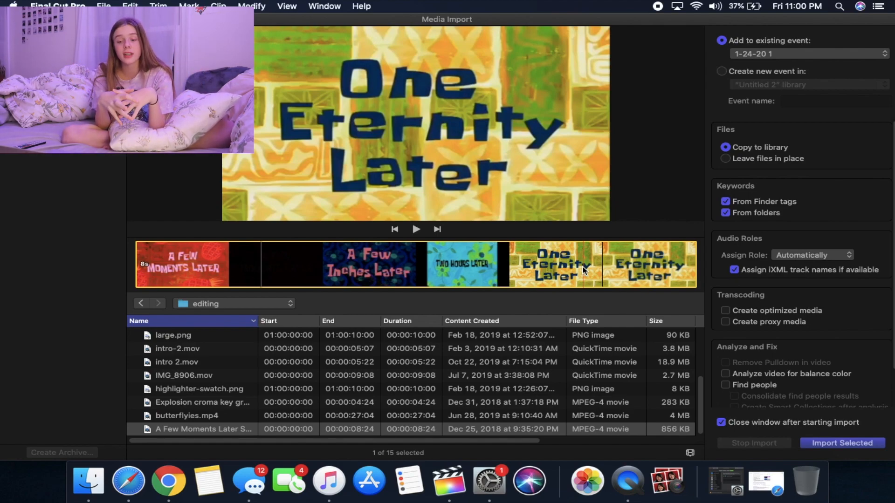
pyautogui.scroll(3, 236, 353)
pyautogui.click(237, 352)
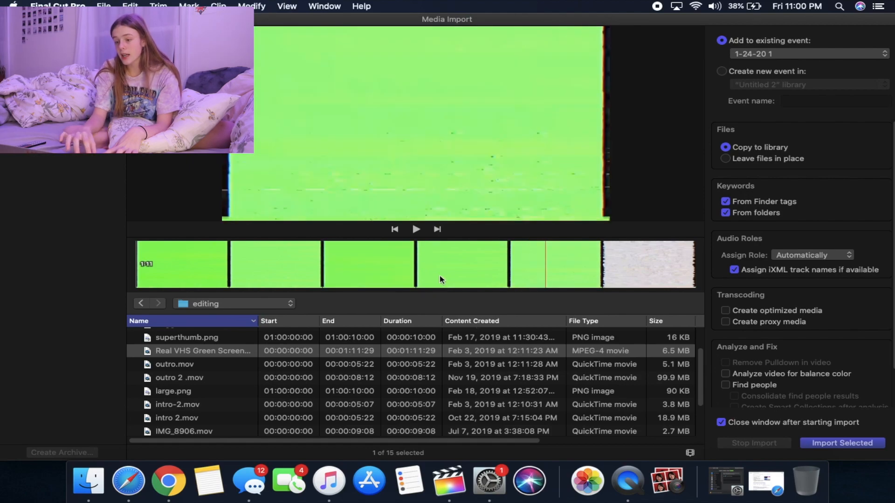
pyautogui.doubleClick(235, 355)
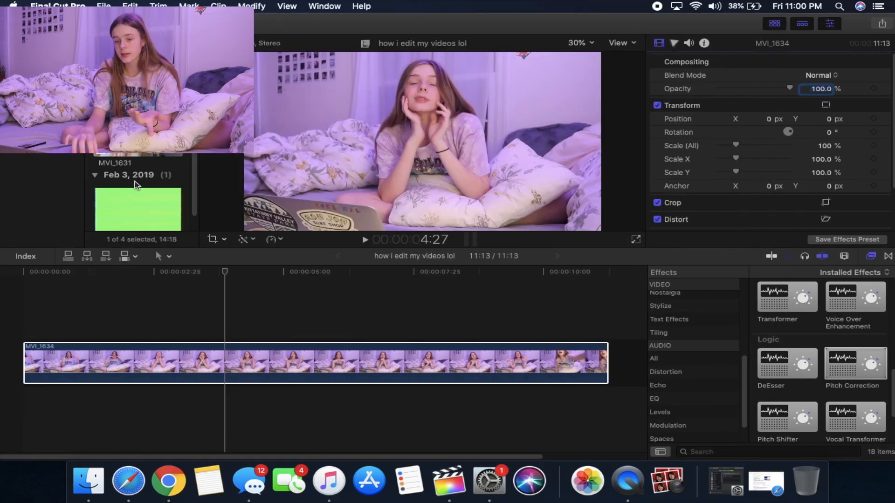
# Step: Place the Real VHS Green Screen clip above MVI_1634 at the start of the timeline and return the playhead to the beginning
pyautogui.click(128, 203)
pyautogui.moveTo(110, 213); pyautogui.dragTo(19, 307)
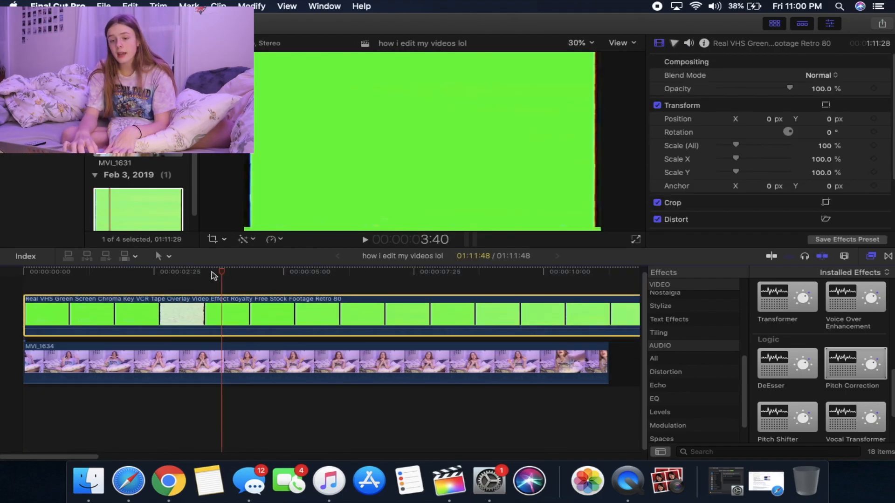
pyautogui.press('Home')
# Step: Apply the Keyer effect from the Keying category to the Real VHS Green Screen clip and play the result
pyautogui.scroll(6, 736, 326)
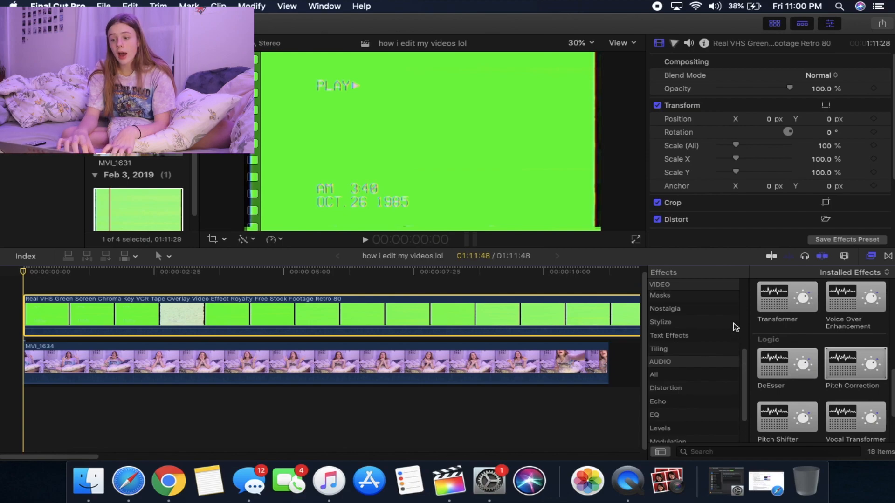
pyautogui.click(675, 328)
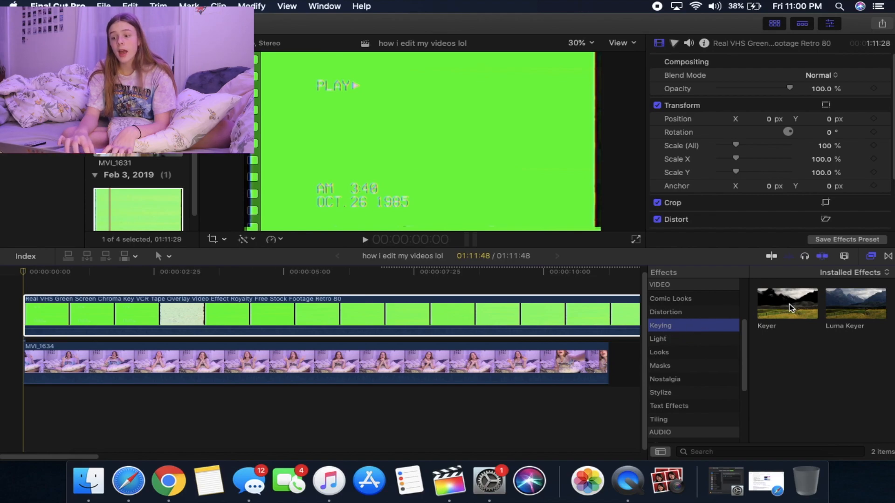
pyautogui.moveTo(789, 307); pyautogui.dragTo(59, 317)
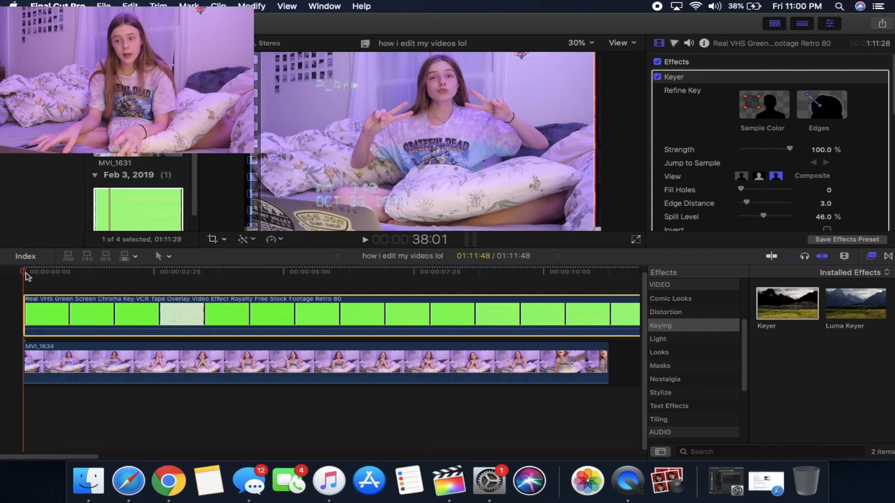
pyautogui.press('space')
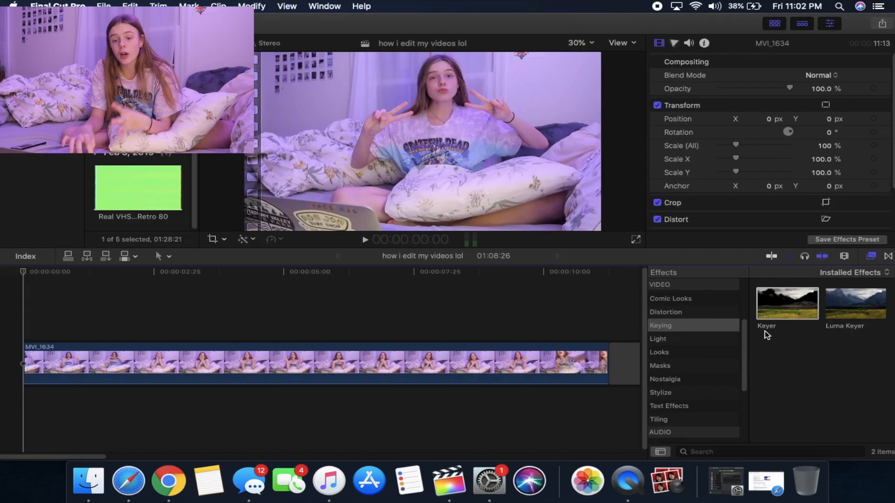
# Step: Add the Static transition from the Lights category at the start of MVI_1634 and play it
pyautogui.click(888, 256)
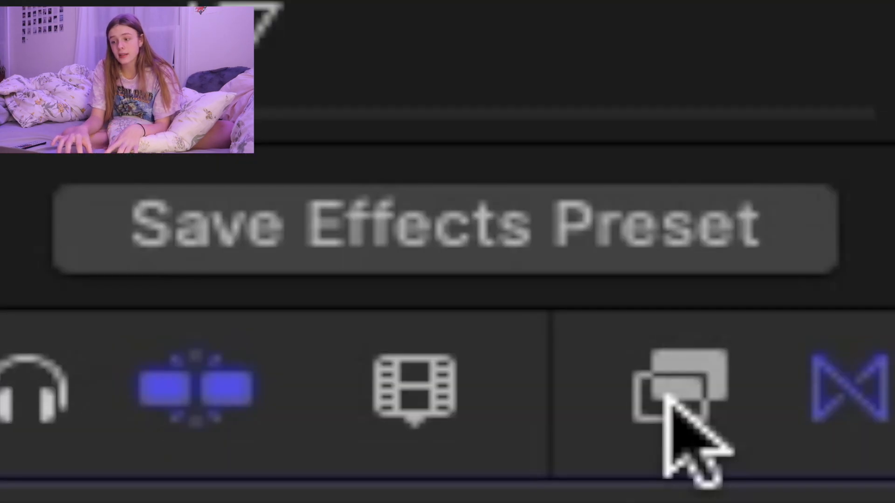
pyautogui.click(870, 258)
pyautogui.click(888, 258)
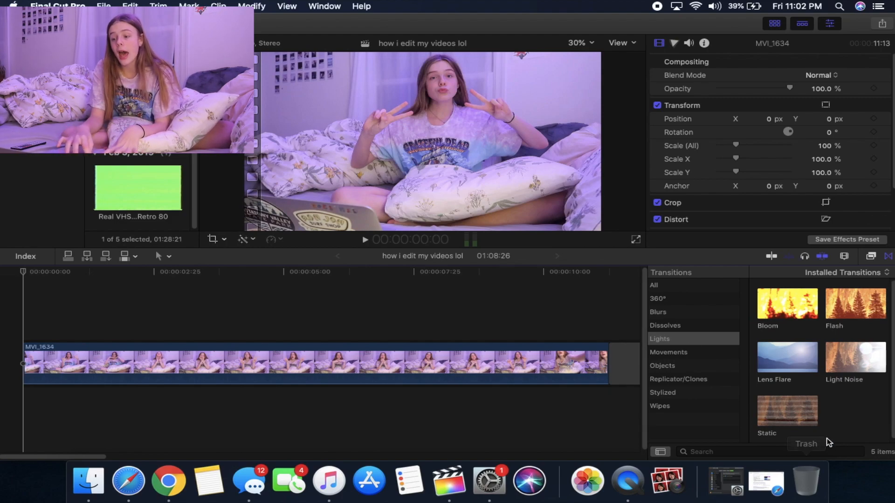
pyautogui.moveTo(793, 412); pyautogui.dragTo(33, 369)
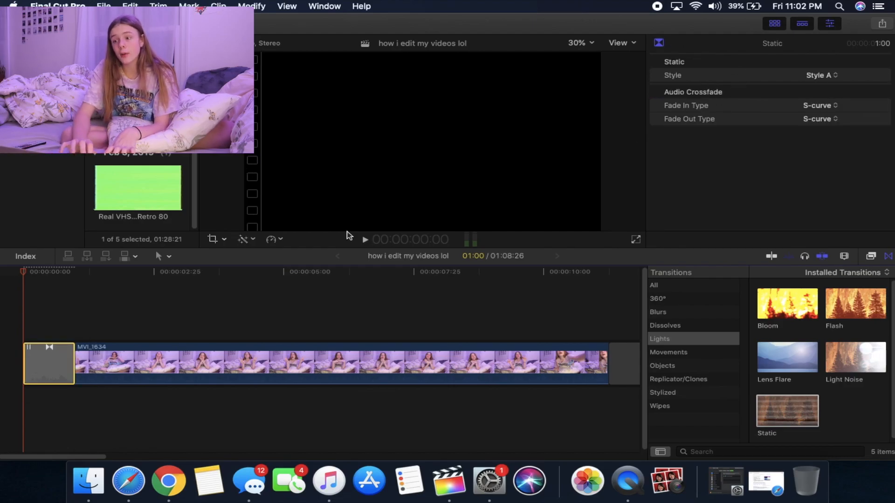
pyautogui.press('space')
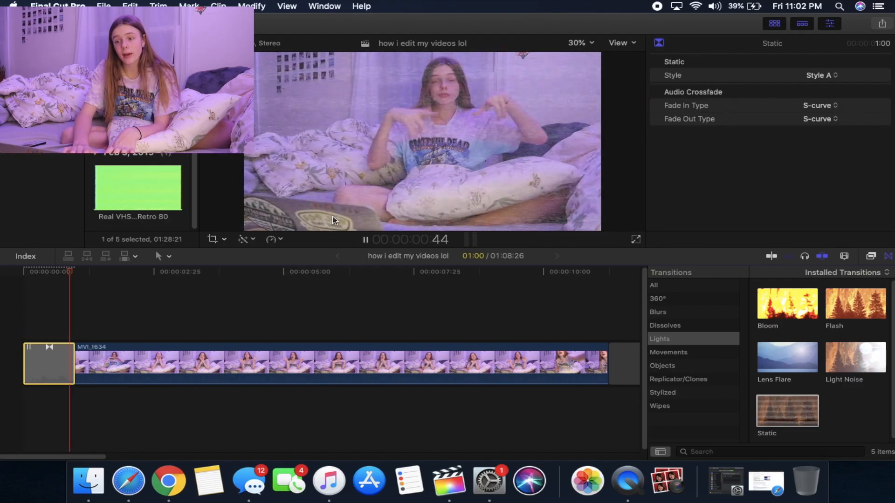
pyautogui.press('space')
# Step: Set the Static transition's style to Style B and play it from the beginning of the timeline
pyautogui.click(27, 277)
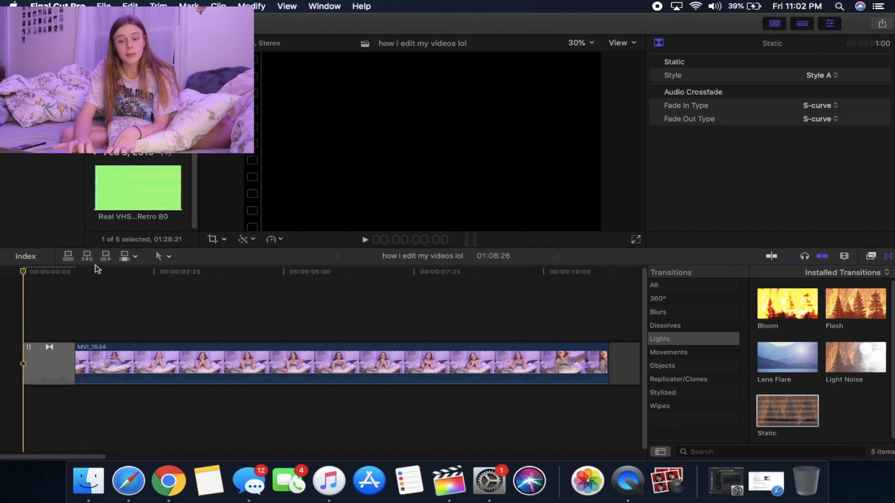
pyautogui.click(819, 75)
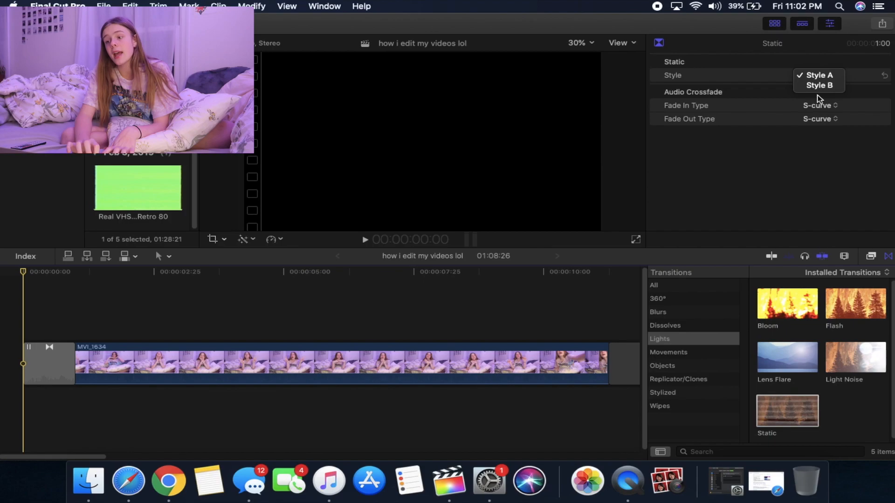
pyautogui.click(820, 86)
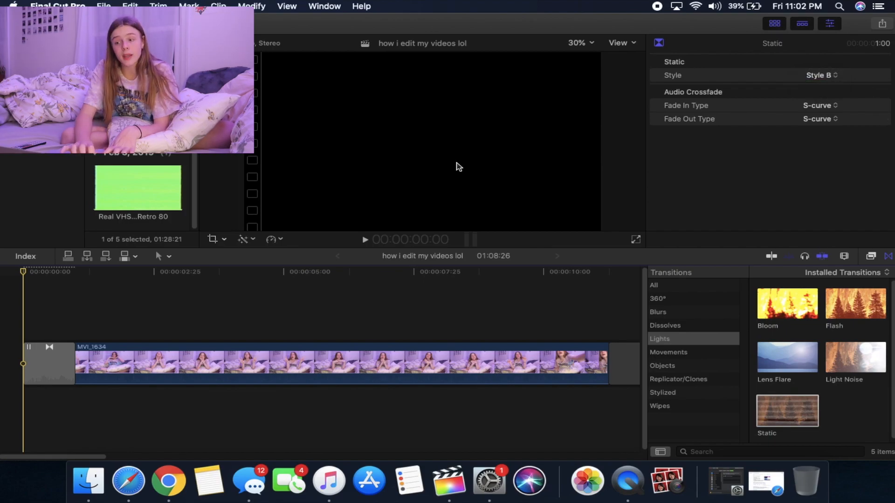
pyautogui.press('space')
pyautogui.press('space')
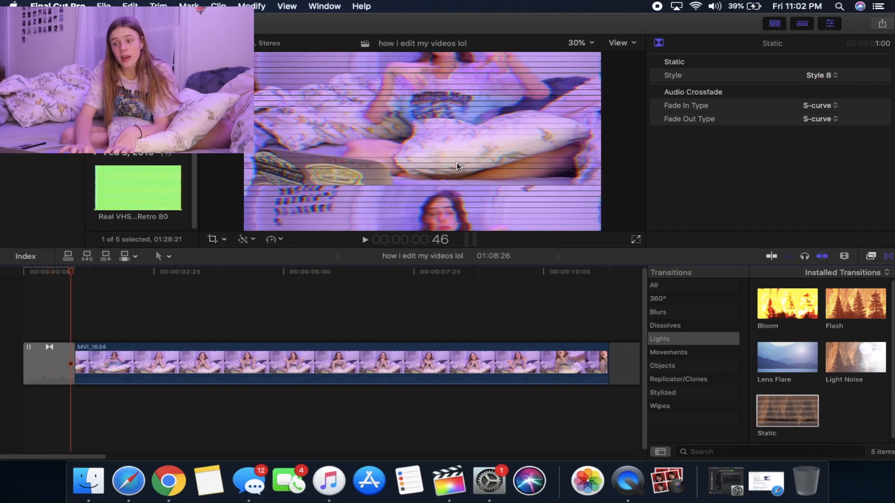
# Step: Set the Static transition's audio crossfade to fade in type +3dB and fade out type -3dB, and play it from the beginning
pyautogui.click(25, 282)
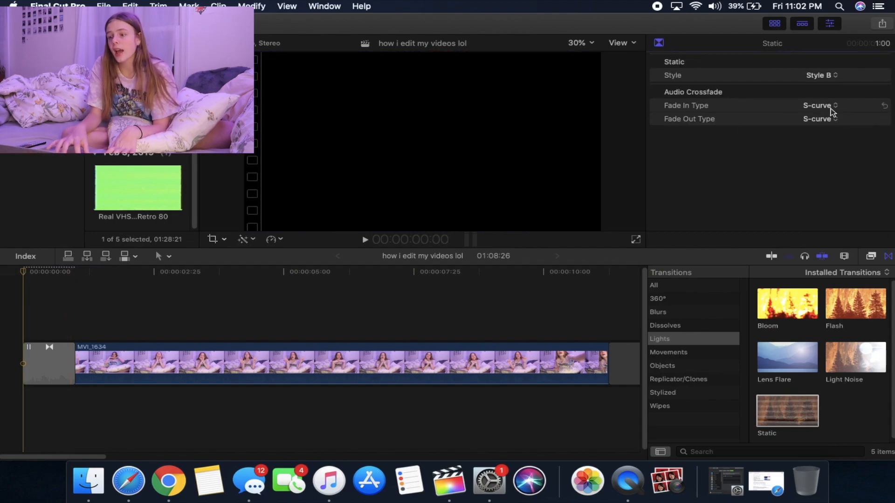
pyautogui.click(831, 106)
pyautogui.click(823, 88)
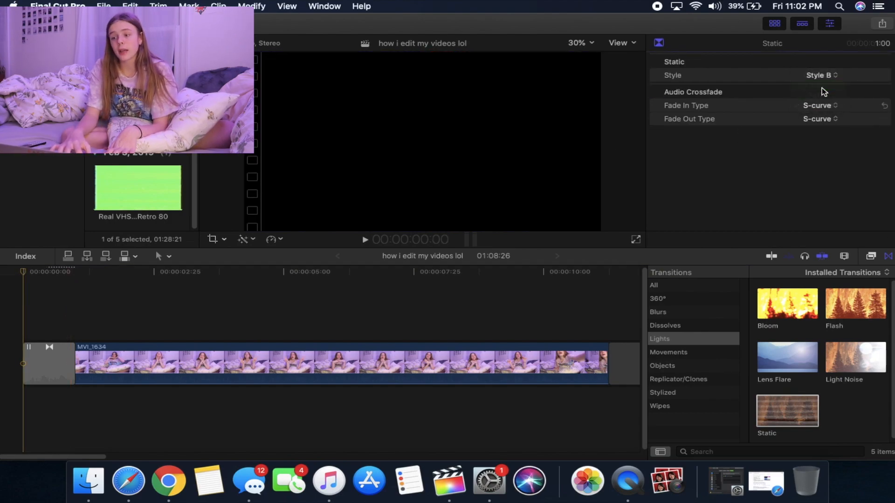
pyautogui.click(820, 119)
pyautogui.click(827, 110)
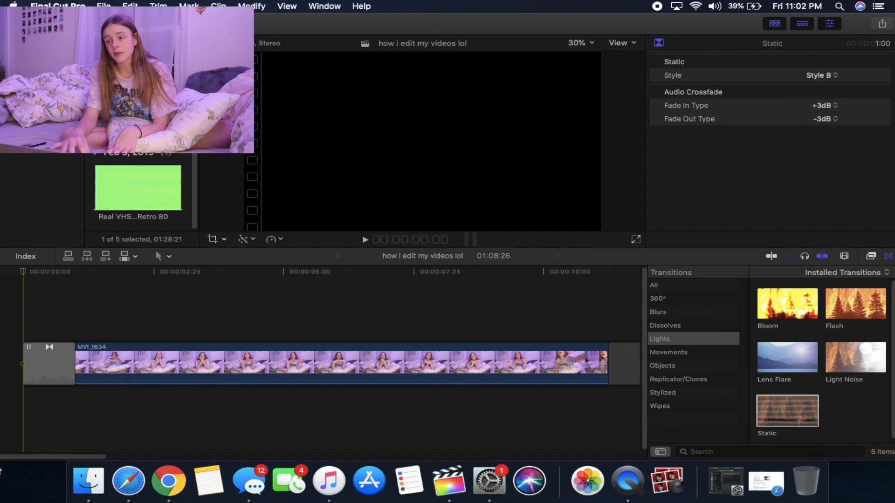
pyautogui.press('space')
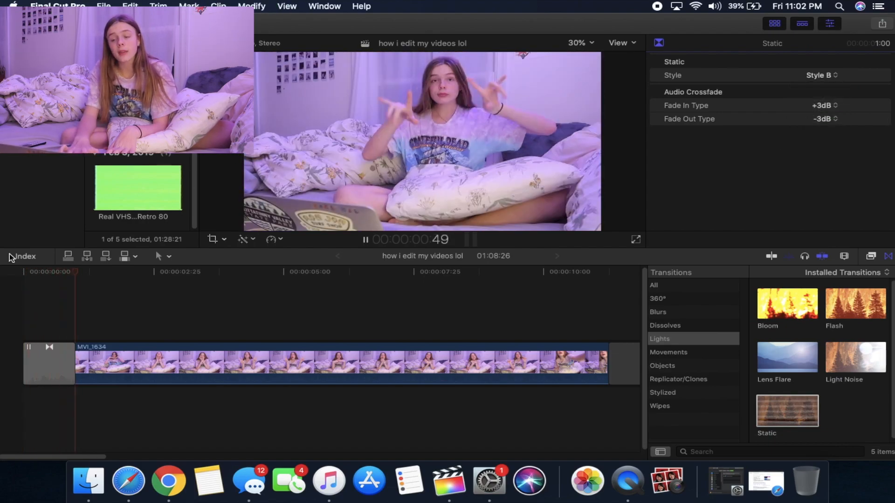